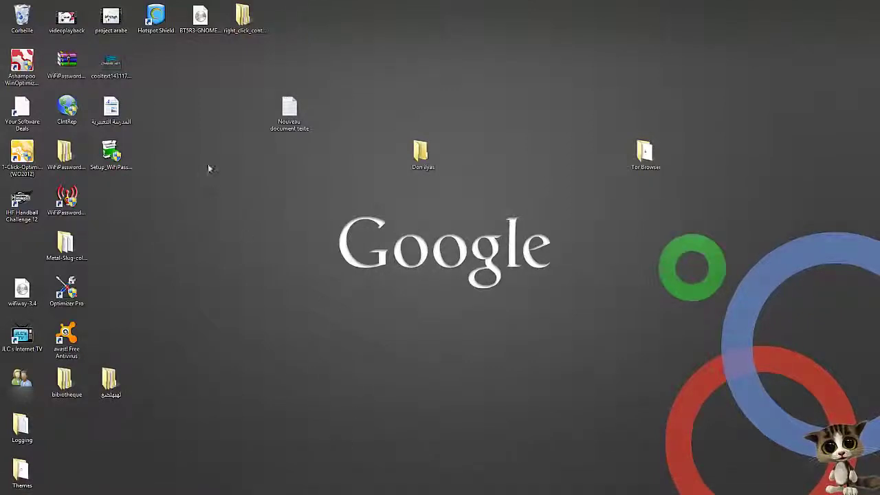
left_click_drag(321, 188, 569, 313)
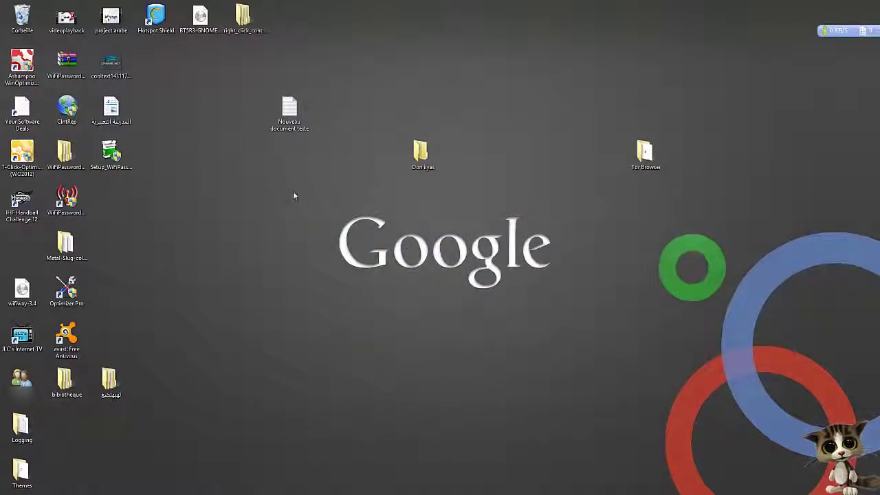
left_click_drag(295, 192, 522, 317)
left_click_drag(291, 188, 607, 327)
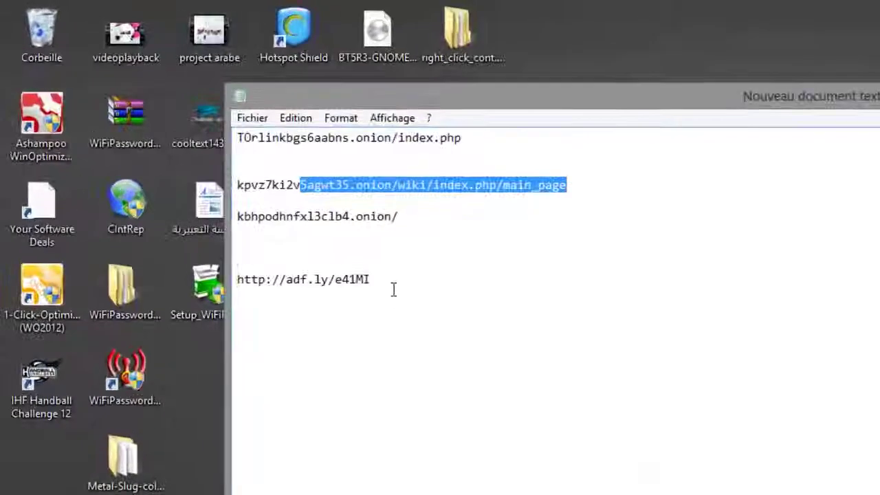
left_click(208, 153)
left_click_drag(390, 287, 238, 279)
left_click(238, 279)
left_click_drag(375, 282, 238, 282)
right_click(264, 287)
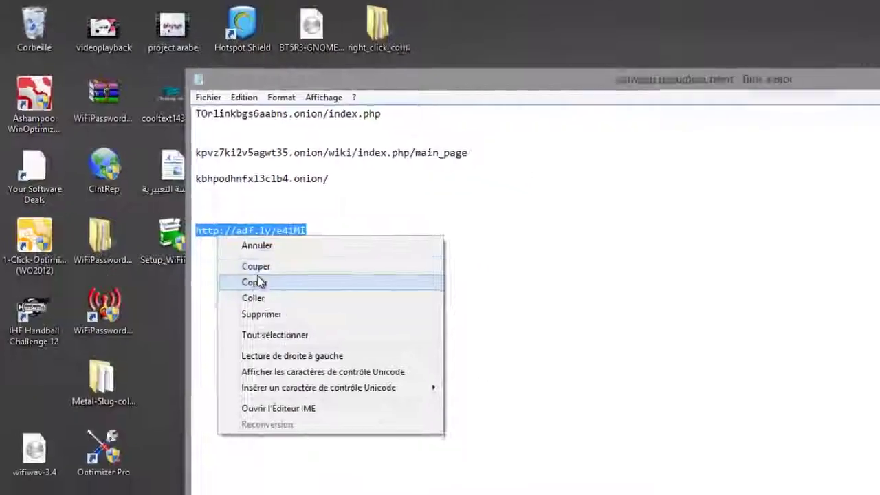
left_click(311, 340)
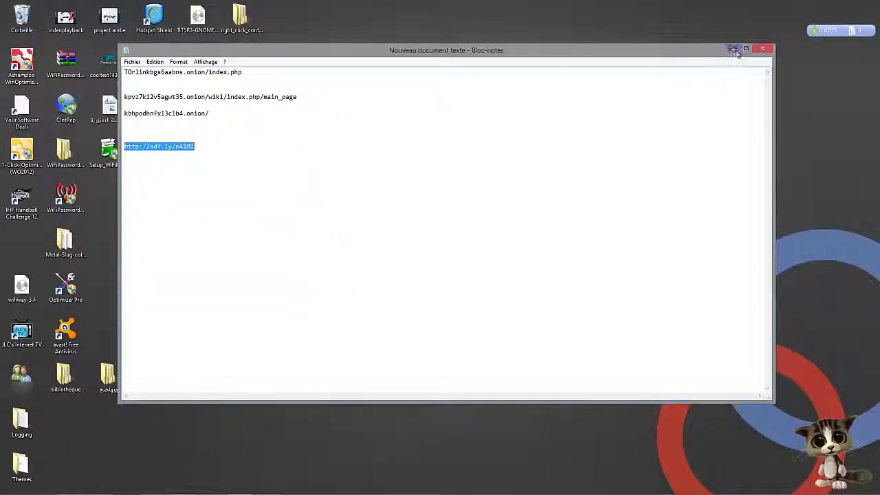
left_click(733, 49)
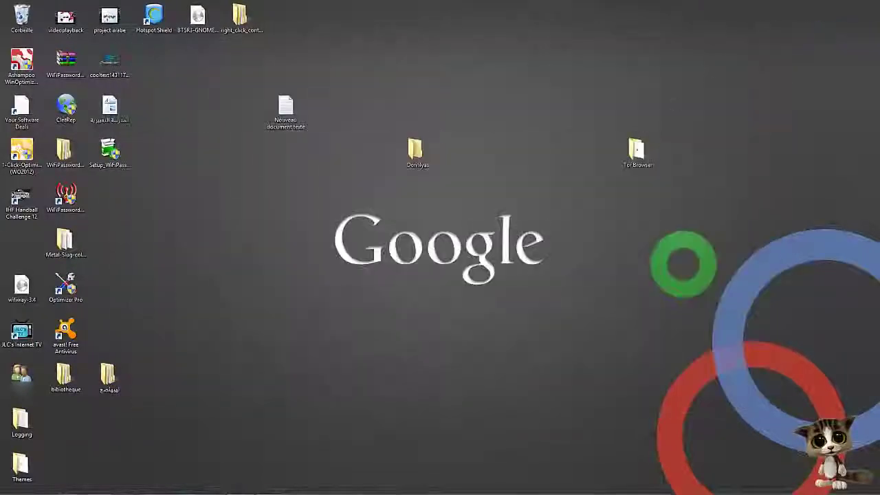
Step: Switch to Chrome, load the copied adf.ly link and skip the advertisement to reach the Tor download page
left_click(99, 487)
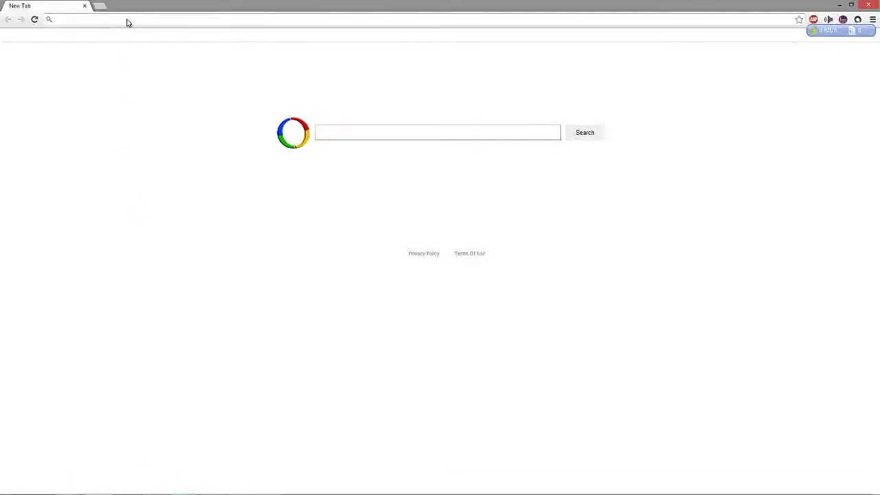
right_click(127, 22)
left_click(143, 59)
key("Return")
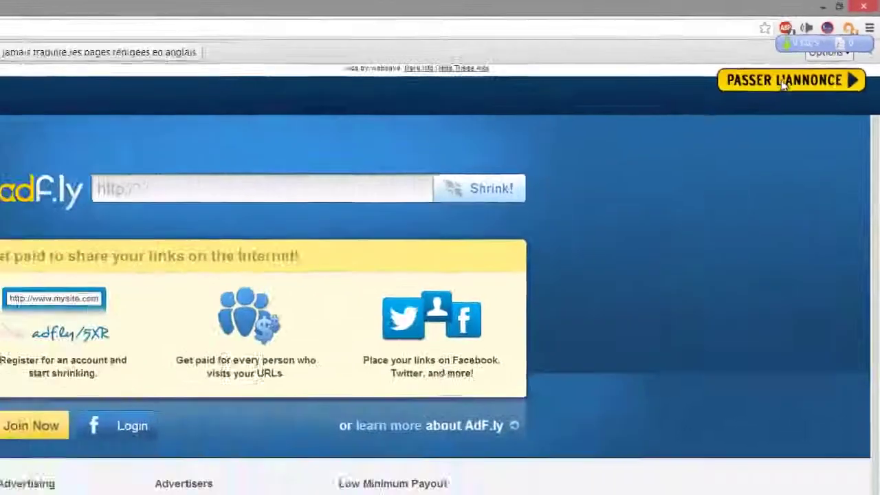
left_click(784, 82)
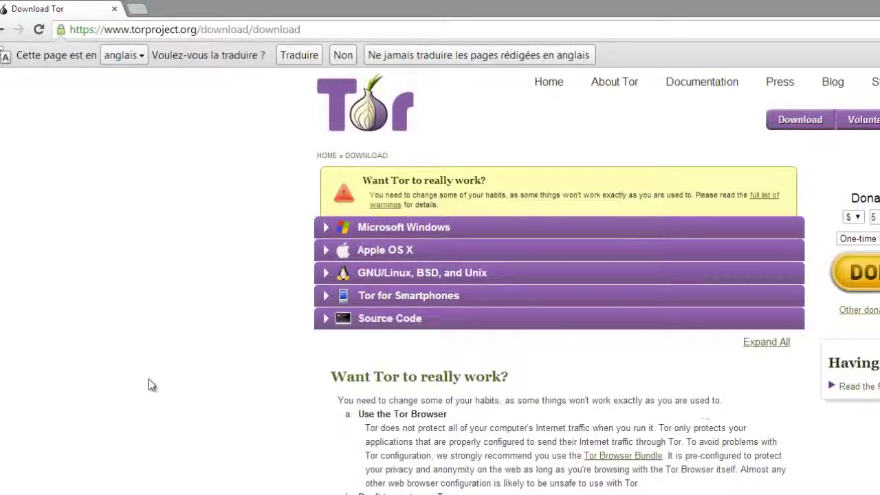
Step: Start downloading the French Tor Browser Bundle for Microsoft Windows with EagleGet, cancel the new download and minimize Chrome
left_click(387, 229)
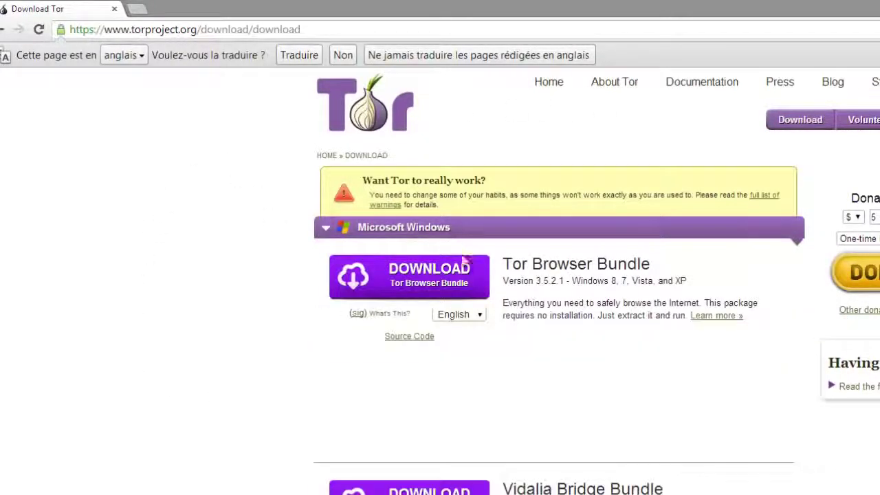
left_click(443, 315)
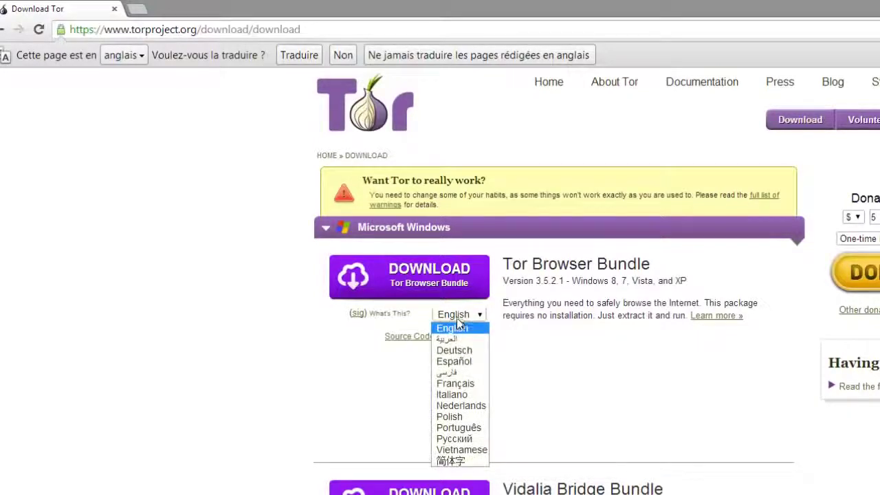
left_click(456, 383)
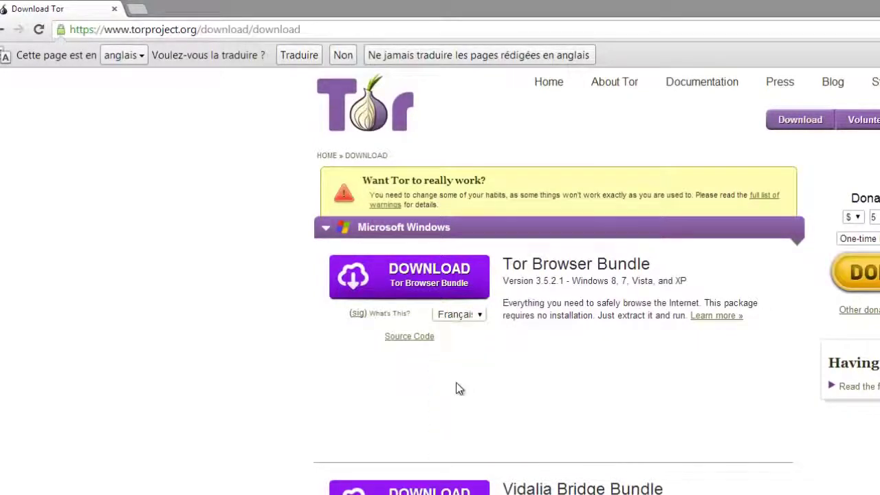
left_click(443, 282)
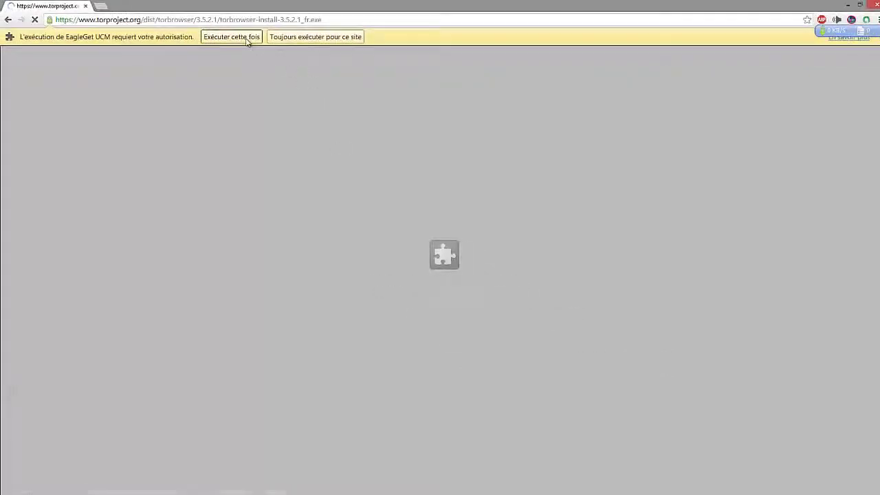
left_click(337, 53)
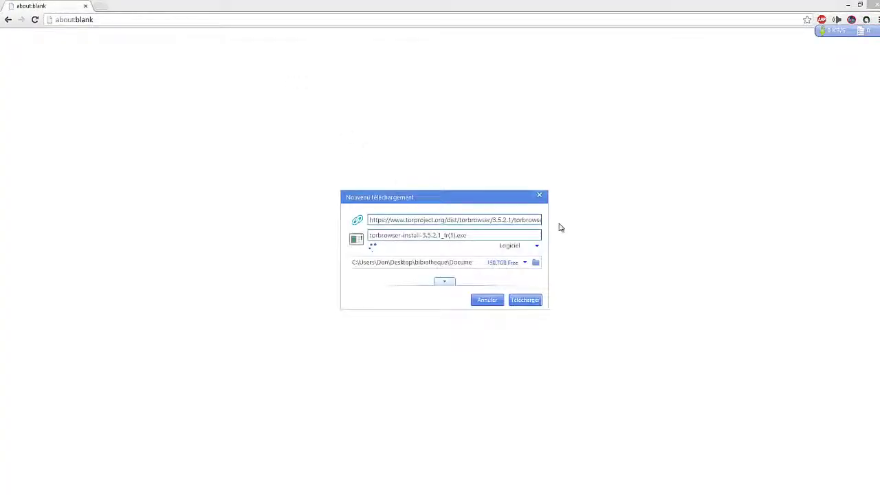
left_click(540, 195)
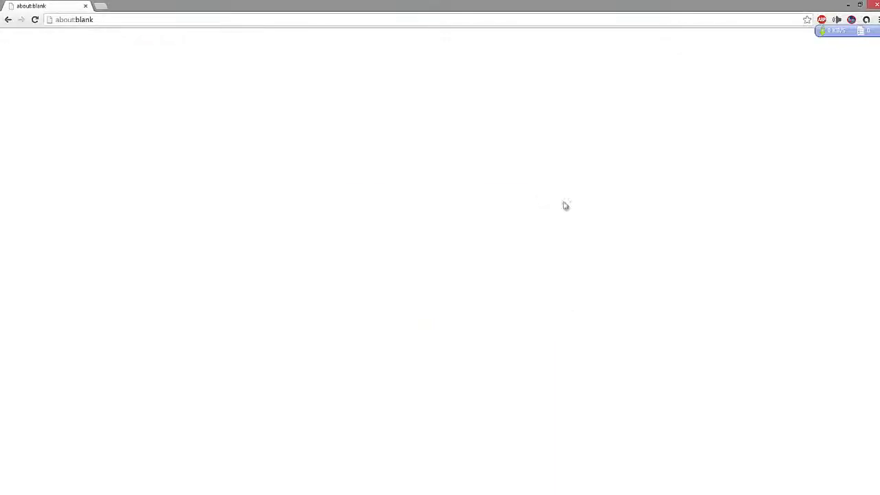
left_click(849, 5)
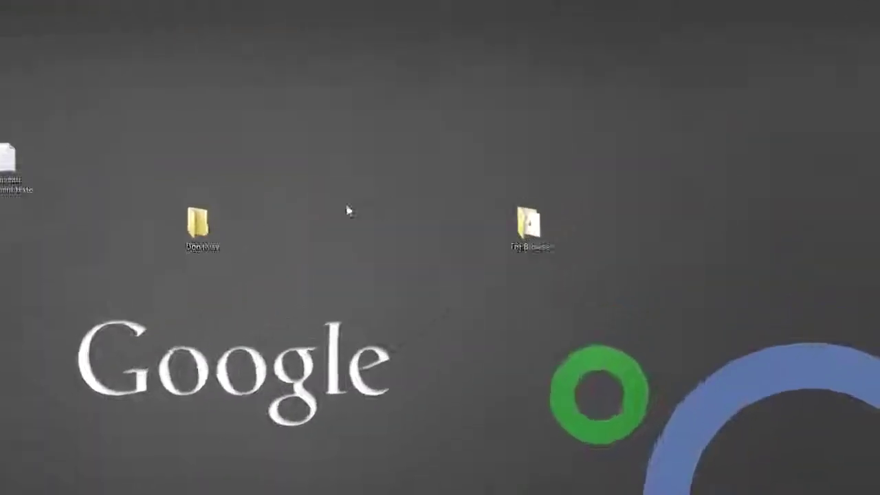
Step: Open the Tor Browser folder on the desktop, launch Start Tor Browser and maximize the browser window
left_click_drag(293, 127, 616, 307)
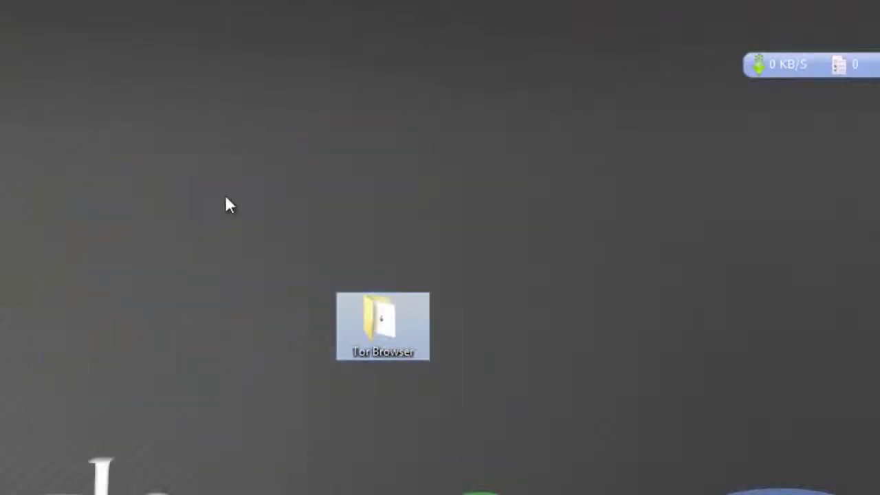
left_click_drag(226, 199, 491, 459)
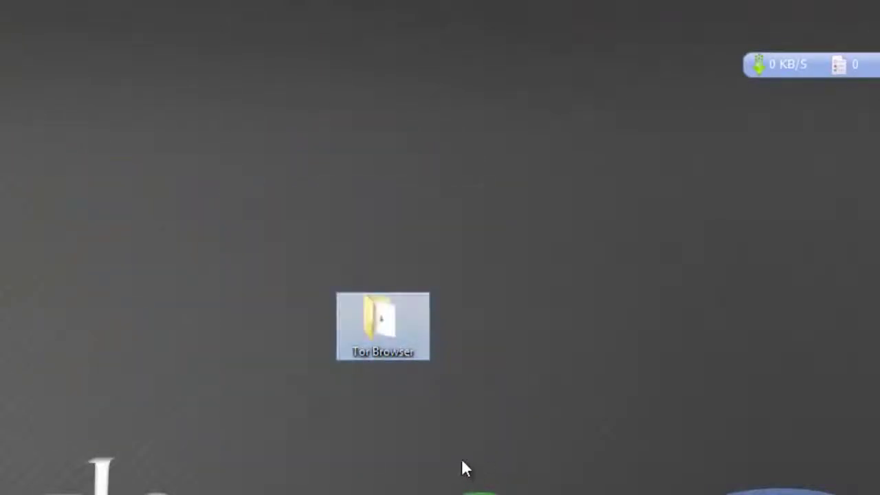
double_click(384, 310)
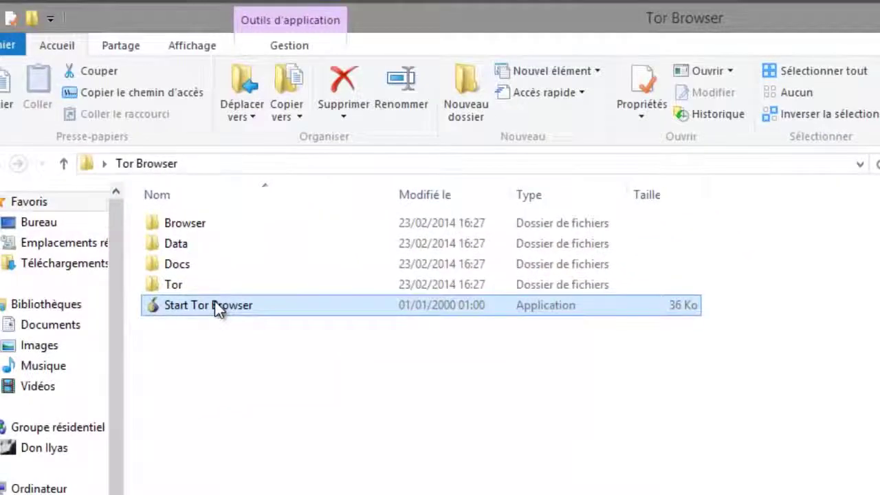
double_click(217, 307)
left_click(454, 369)
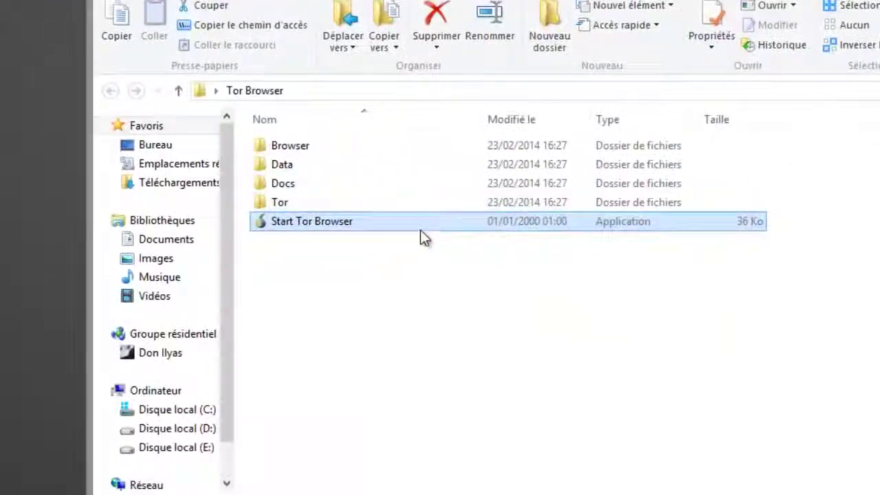
double_click(421, 230)
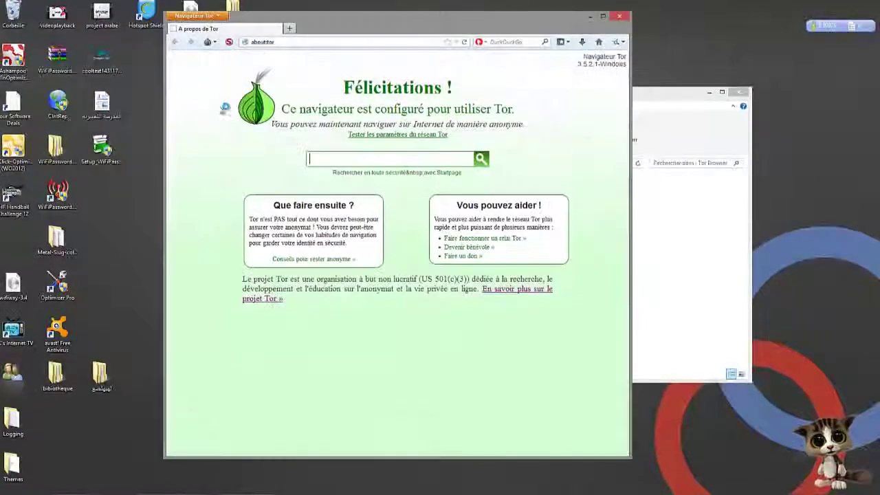
double_click(600, 19)
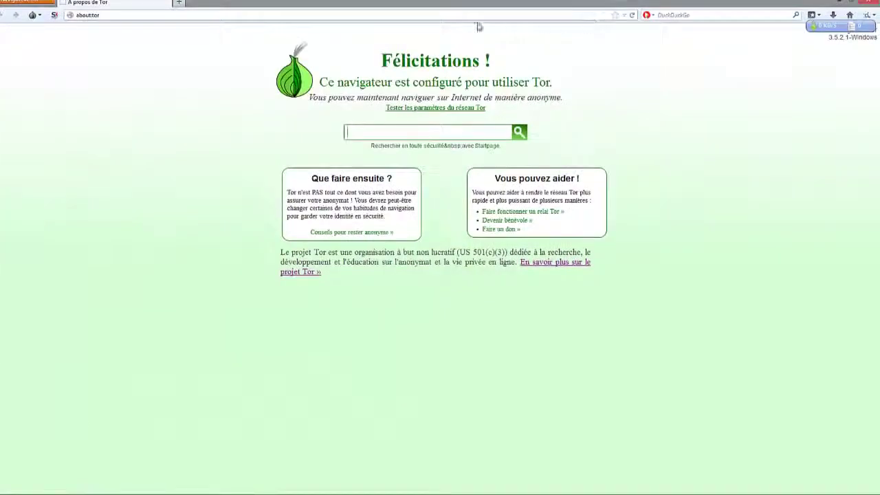
Step: Request a new identity in Tor Browser and maximize the reopened window
left_click(39, 16)
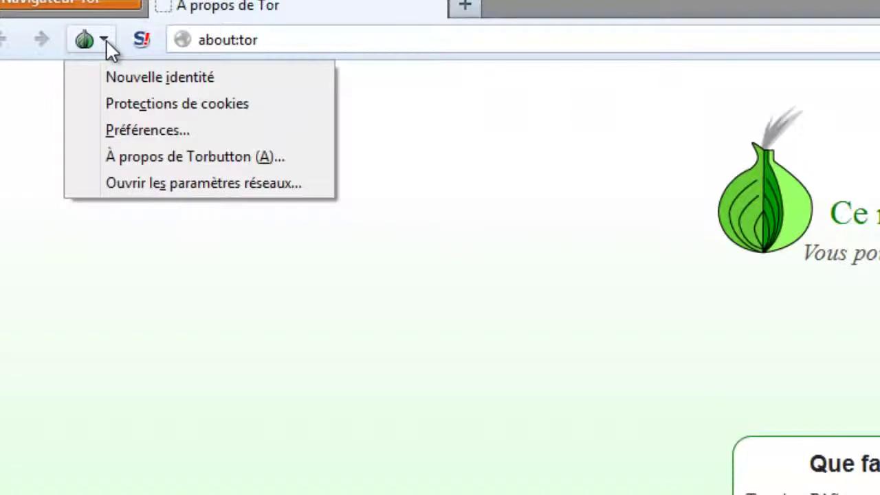
left_click(127, 75)
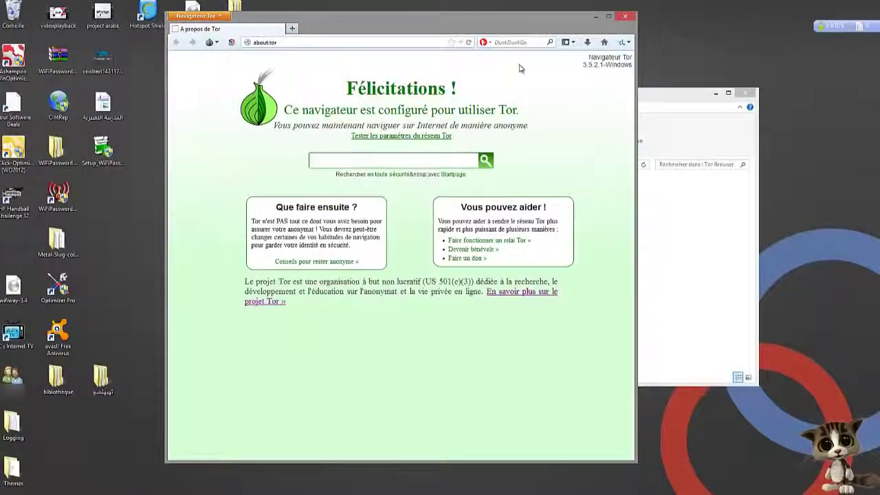
left_click(608, 19)
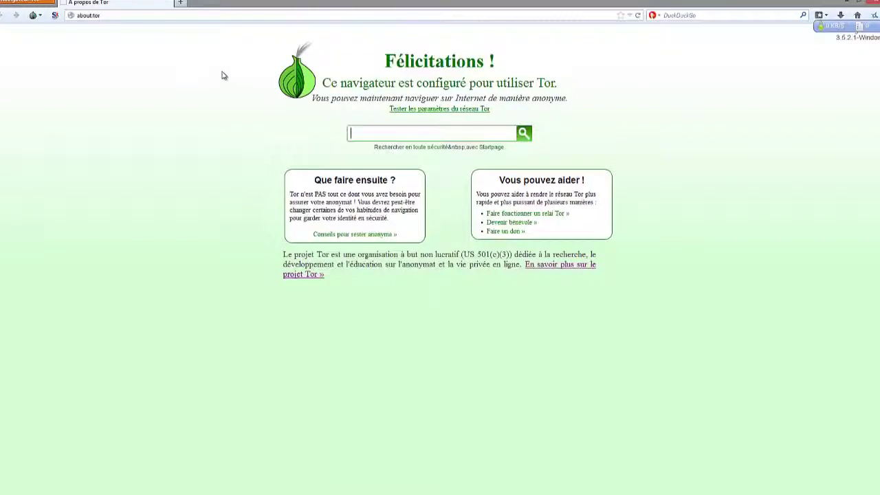
left_click_drag(323, 84, 363, 83)
left_click(583, 181)
left_click(118, 15)
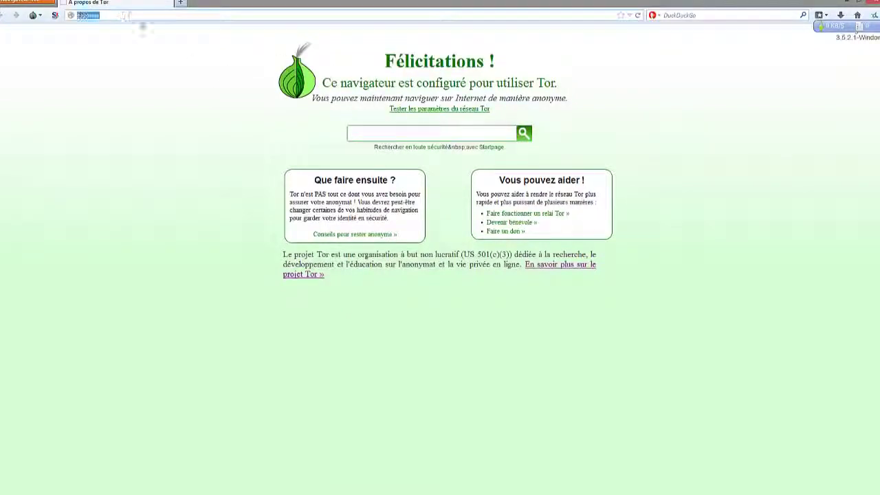
Step: Shrink the browser window, place the text document below its address bar and copy the address TOrlinkbgs6aabns.onion/index.php from it
left_click(859, 2)
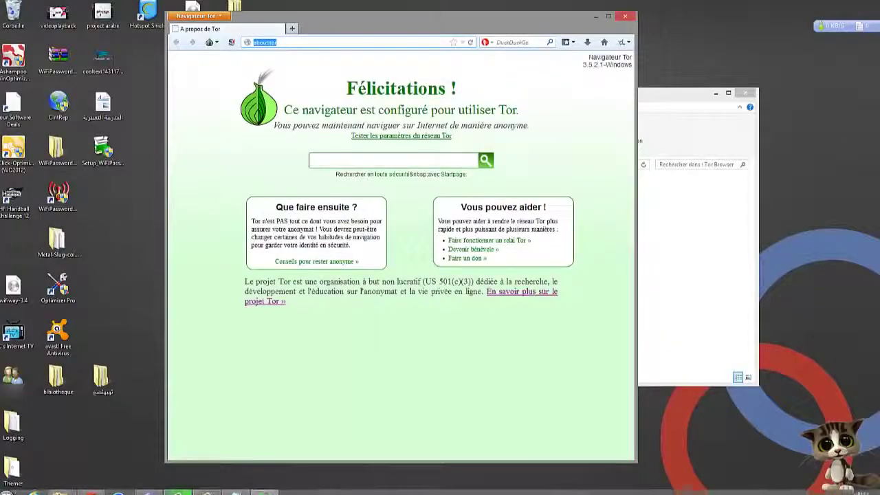
mouse_move(227, 490)
left_click(272, 484)
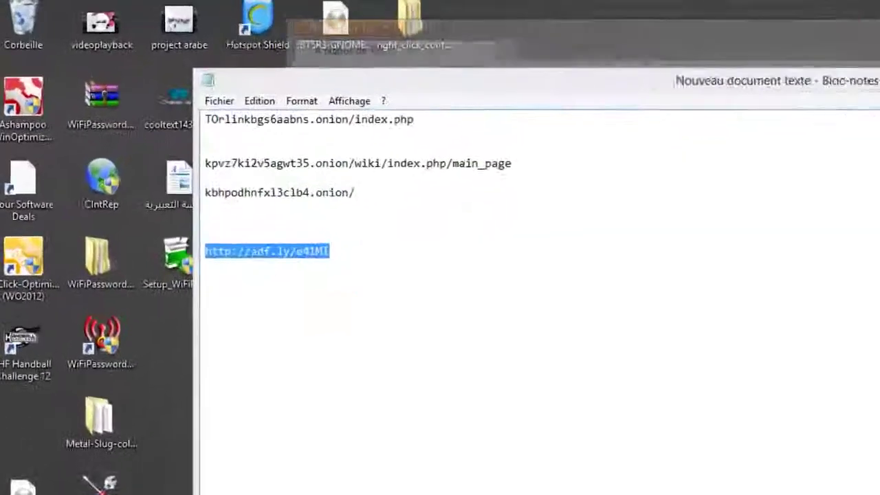
left_click_drag(322, 53, 323, 101)
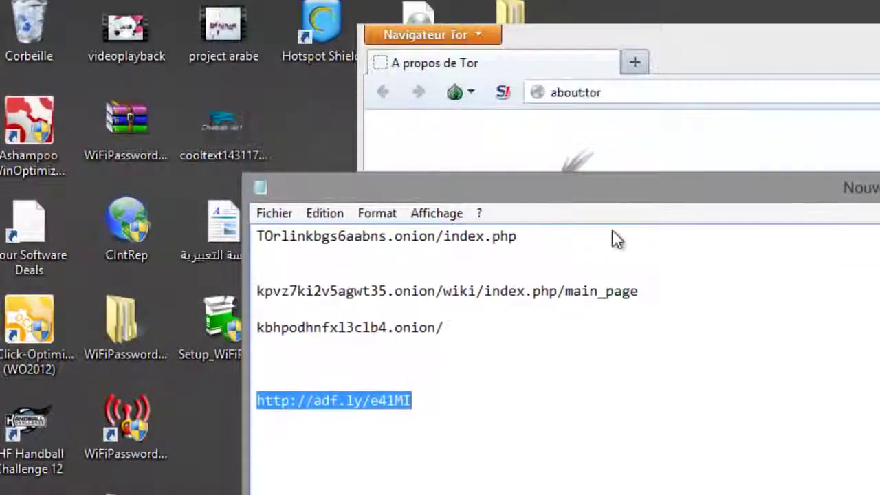
left_click_drag(616, 239, 639, 314)
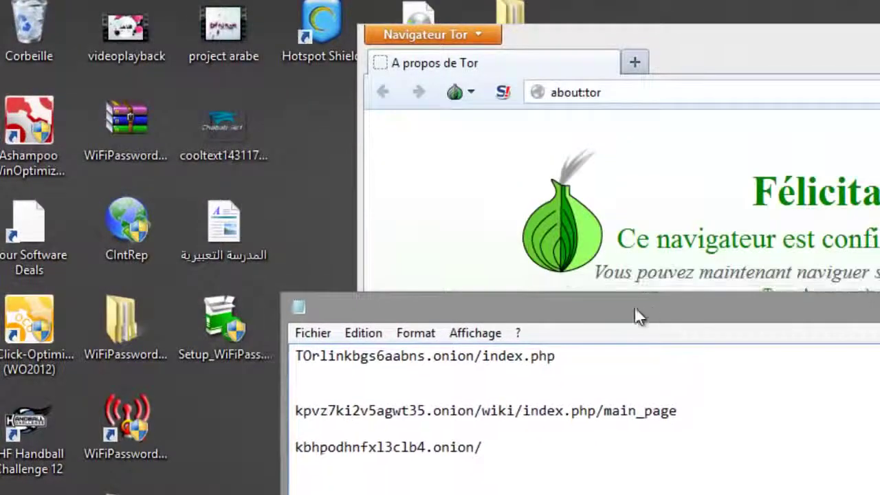
left_click_drag(556, 356, 295, 351)
right_click(337, 361)
left_click(364, 422)
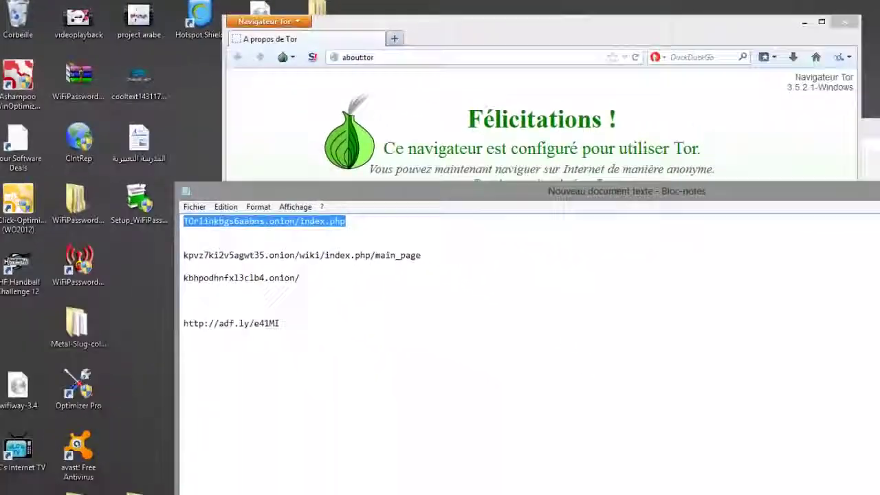
Step: Load the copied TOrlinkbgs6aabns.onion/index.php address in Tor Browser and maximize the window
left_click(521, 75)
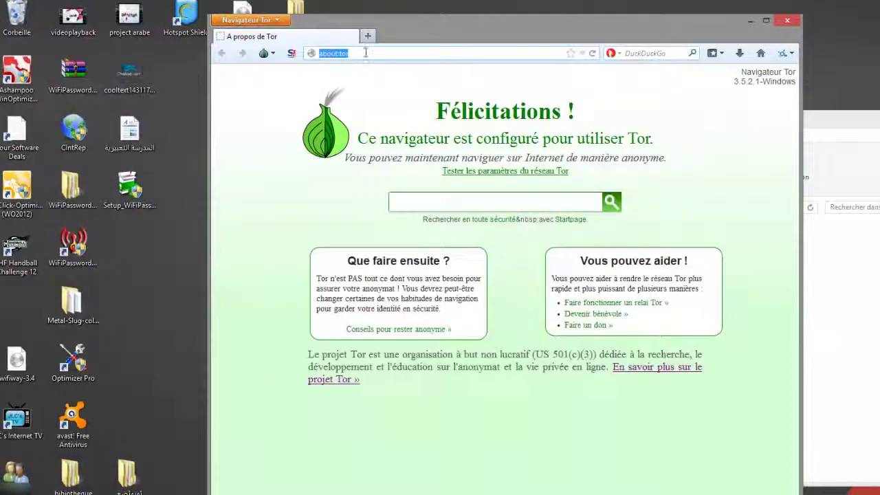
right_click(524, 76)
left_click(406, 116)
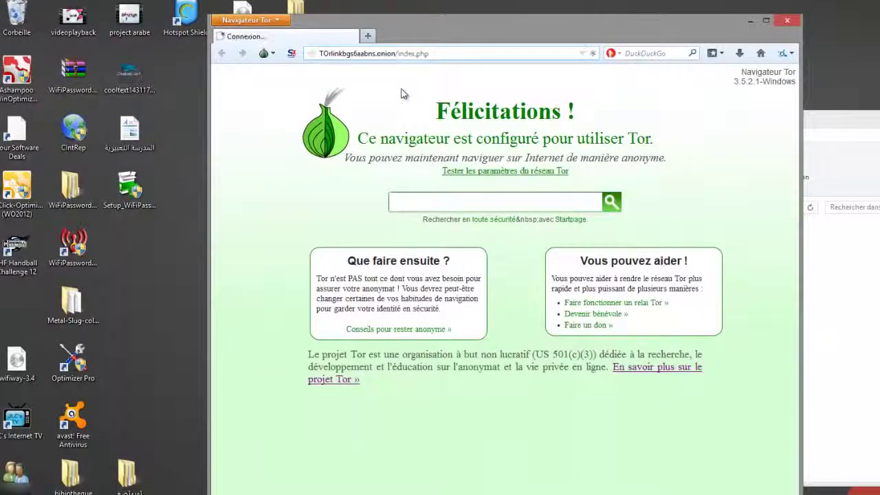
left_click(767, 20)
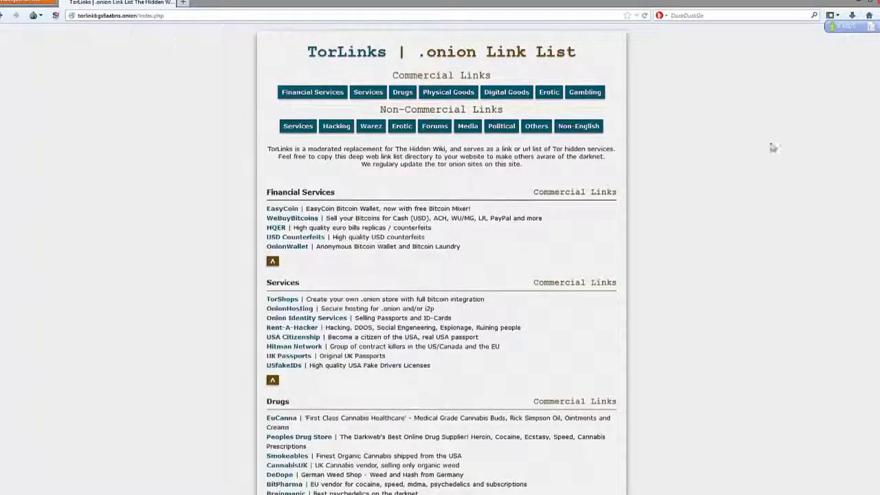
Step: Look through the TorLinks link list from its first category to the non-English section and return to its beginning
scroll(766, 102, "down", 3)
scroll(766, 102, "up", 3)
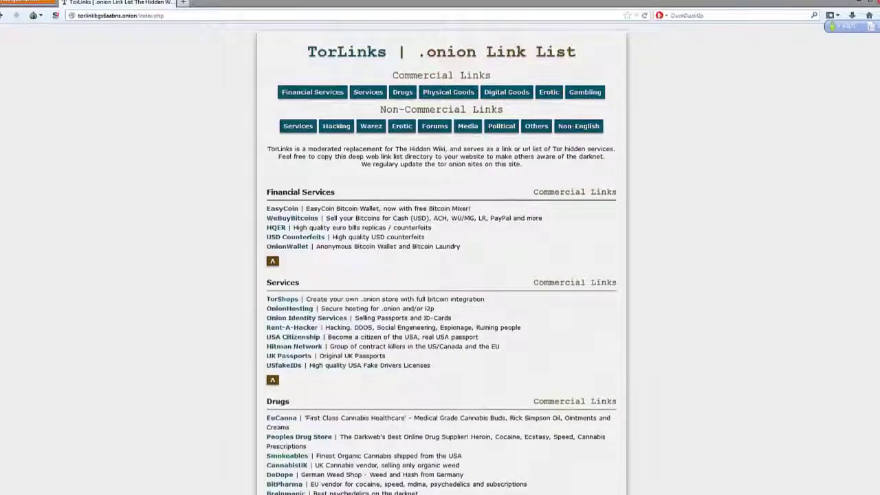
scroll(441, 261, "down", 20)
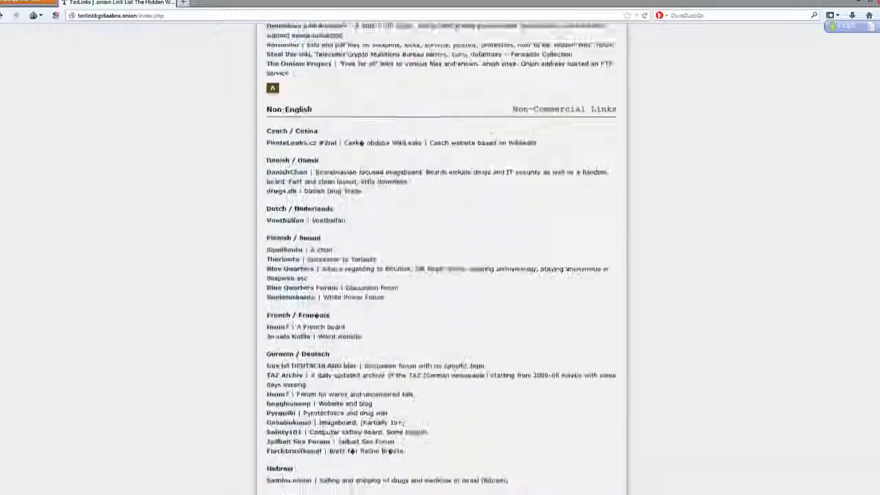
scroll(441, 261, "down", 5)
scroll(441, 261, "up", 20)
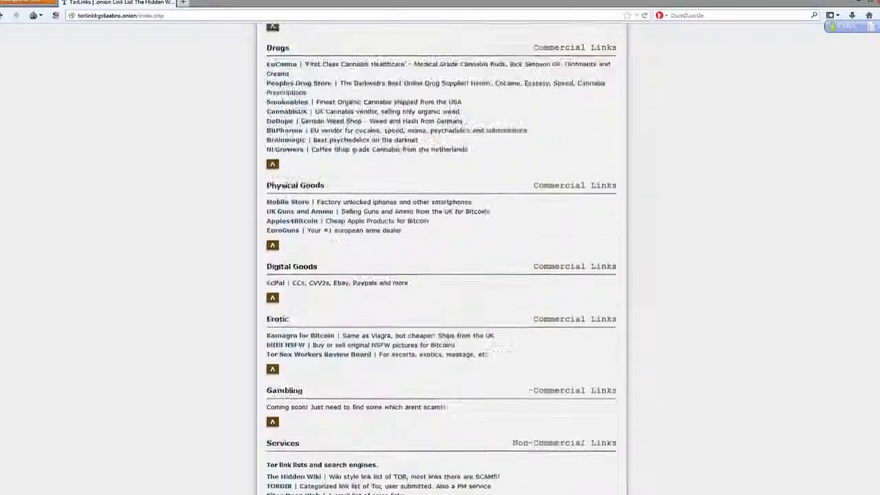
scroll(313, 102, "up", 5)
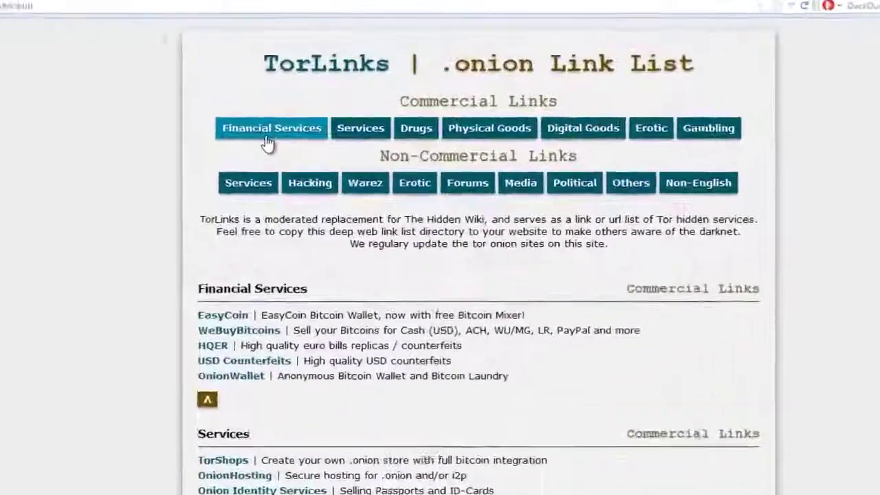